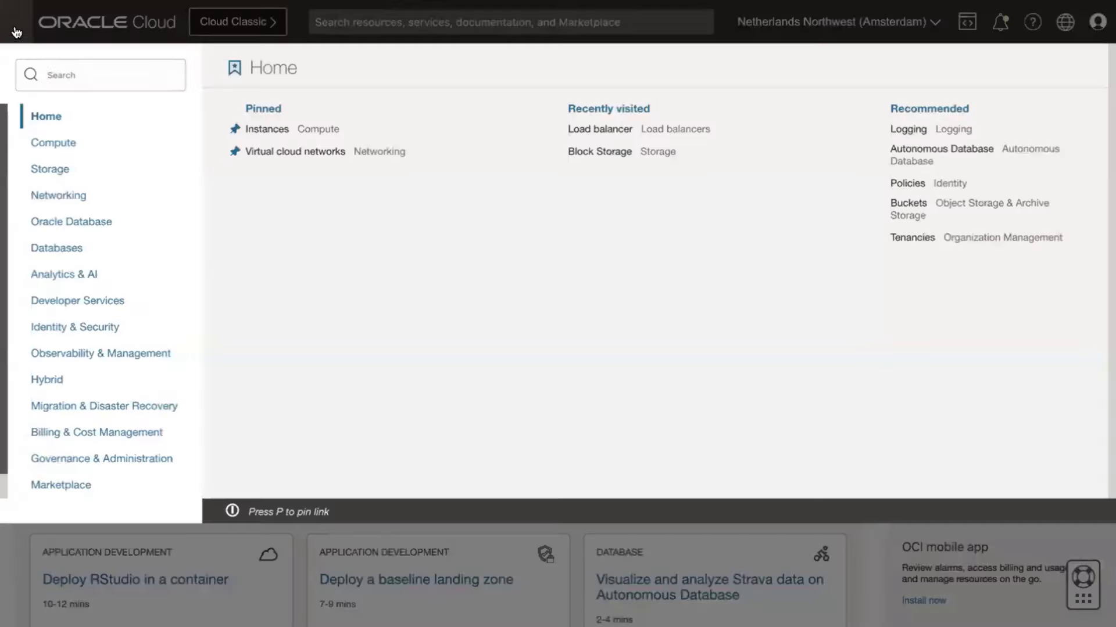
# - Go to the Networking service's load balancer list for the OCI-Demo compartment and start creating a load balancer
pyautogui.click(106, 197)
pyautogui.click(283, 200)
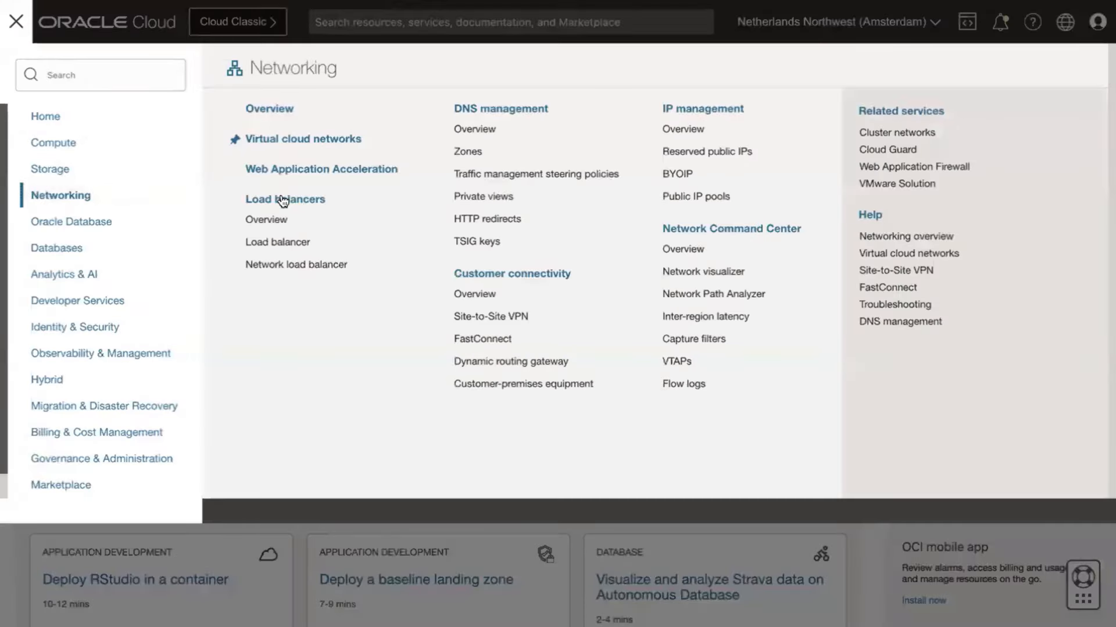
pyautogui.click(87, 197)
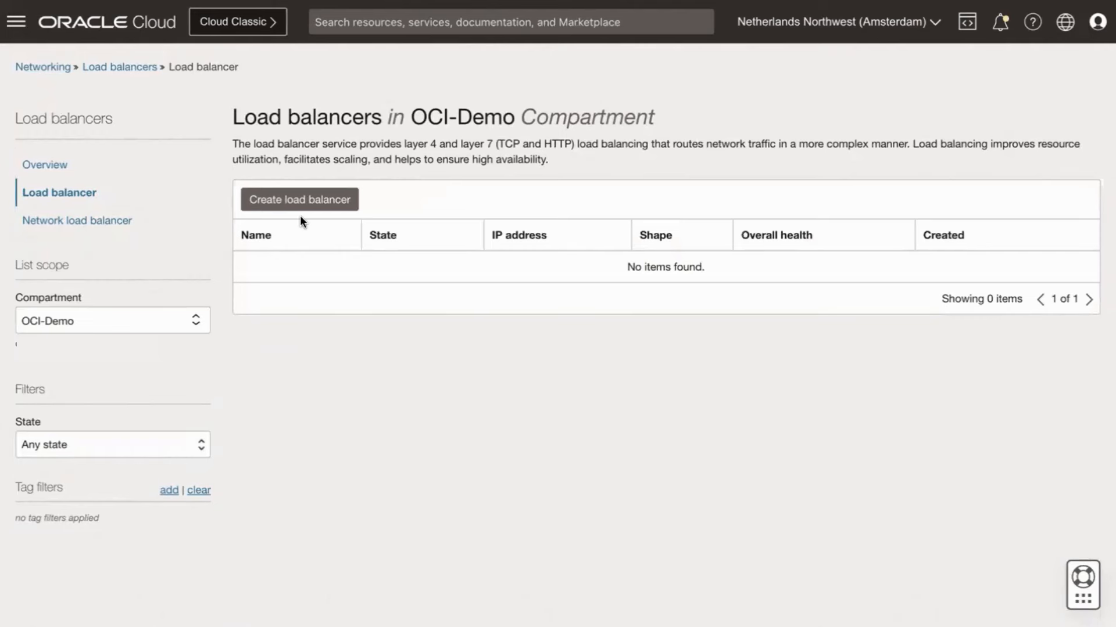
pyautogui.click(329, 200)
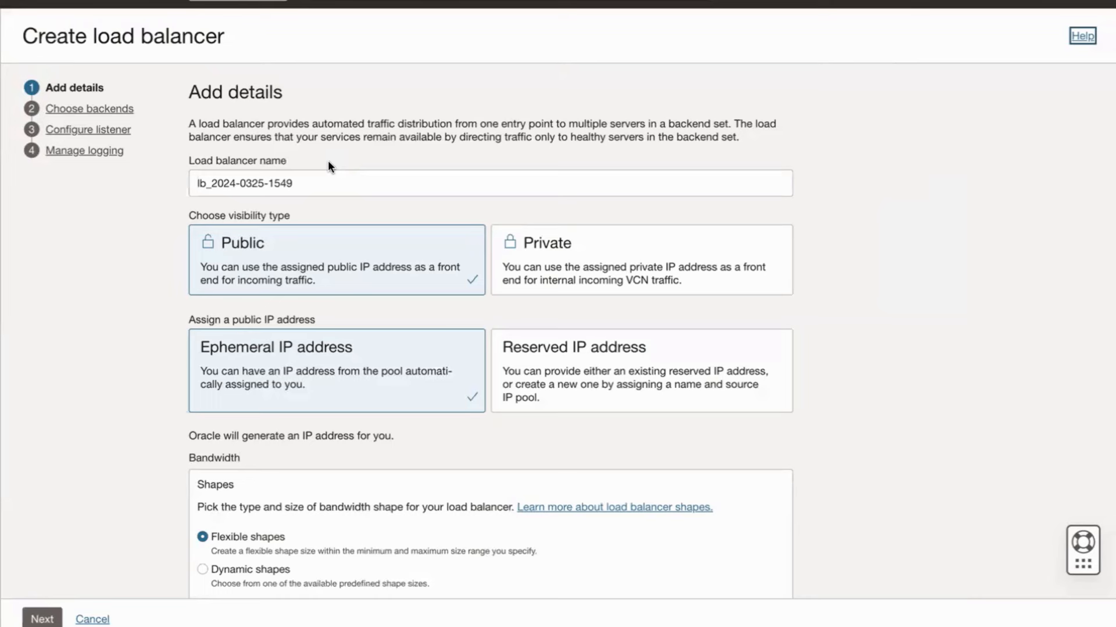
# - Name the load balancer ipv6EnabledLBaaS
pyautogui.tripleClick(327, 177)
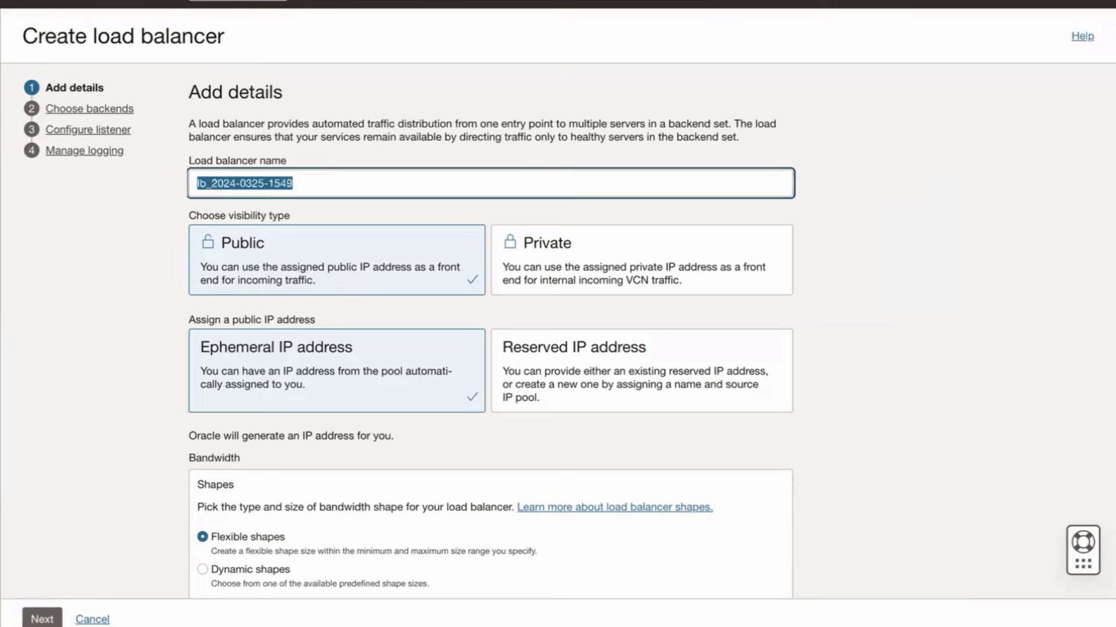
pyautogui.write('ip')
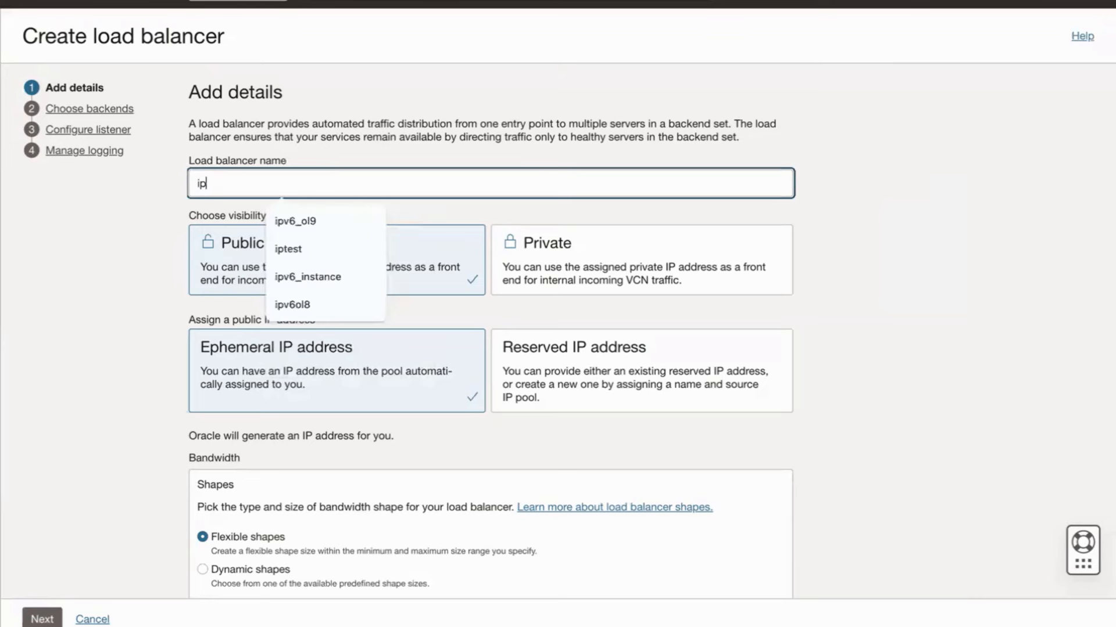
pyautogui.write('v6Enable')
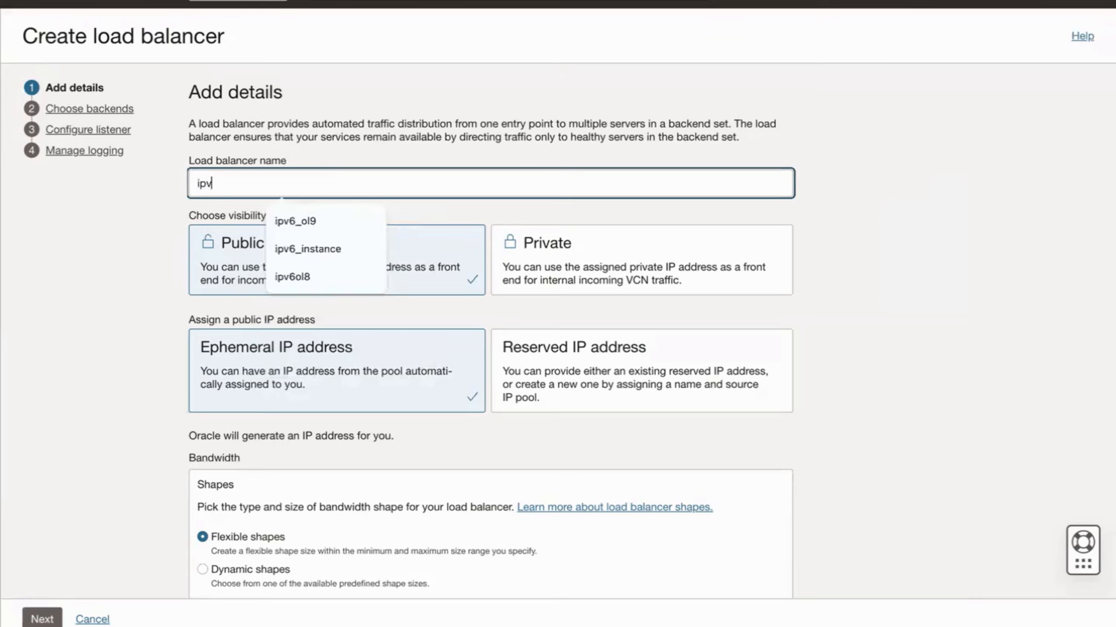
pyautogui.write('d')
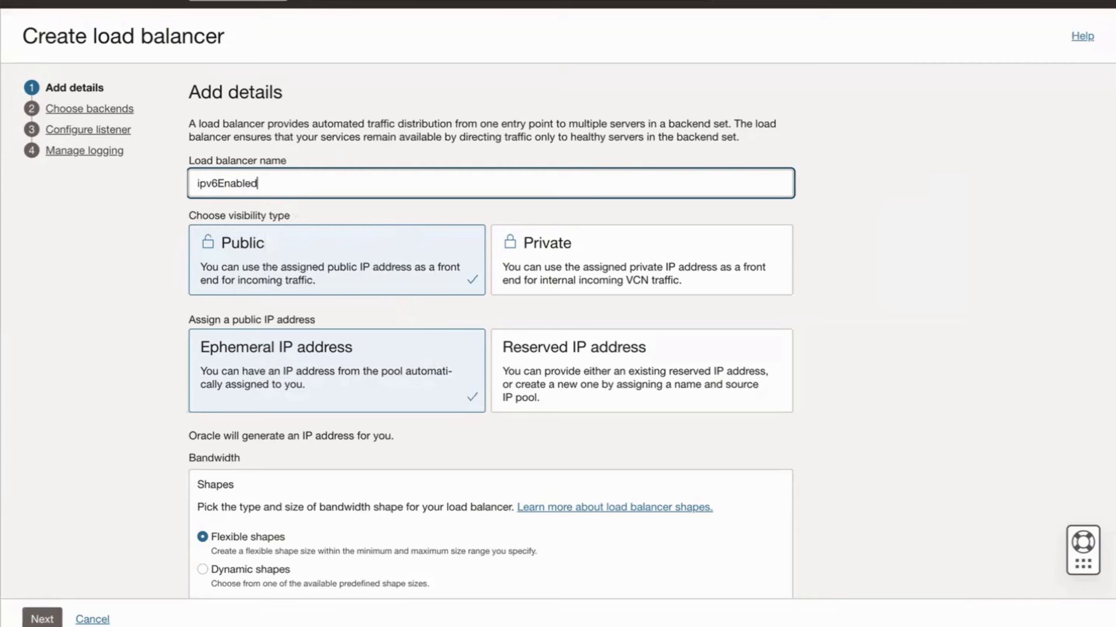
pyautogui.write('LBaaS')
# - Enable IPv6 address assignment for the load balancer
pyautogui.scroll(-2, 288, 364)
pyautogui.scroll(-2, 287, 365)
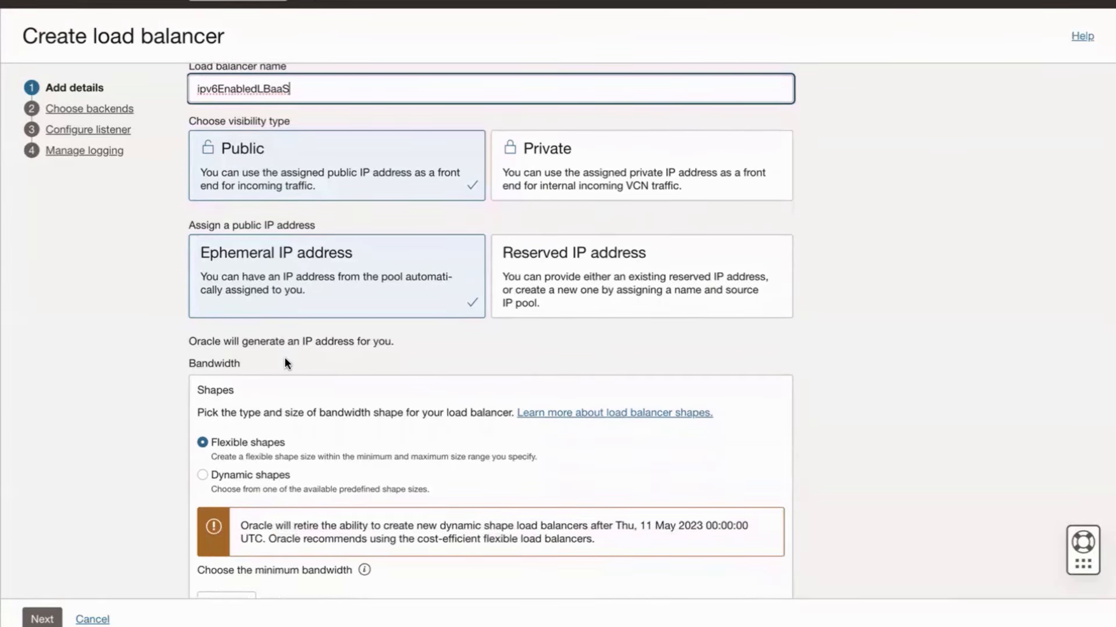
pyautogui.scroll(-5, 285, 361)
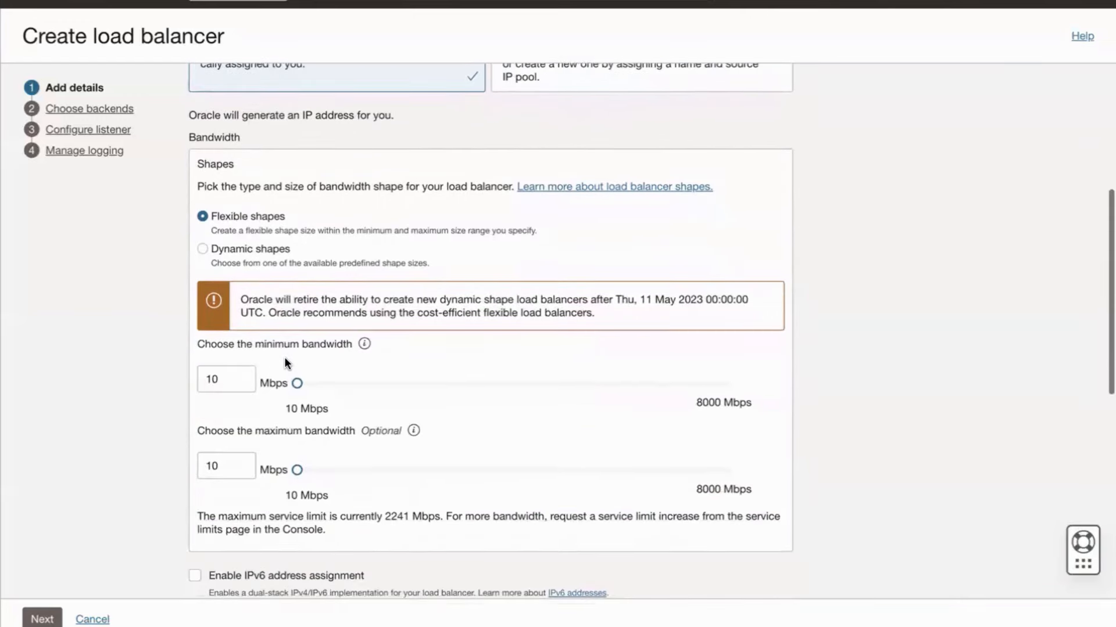
pyautogui.scroll(-2, 284, 363)
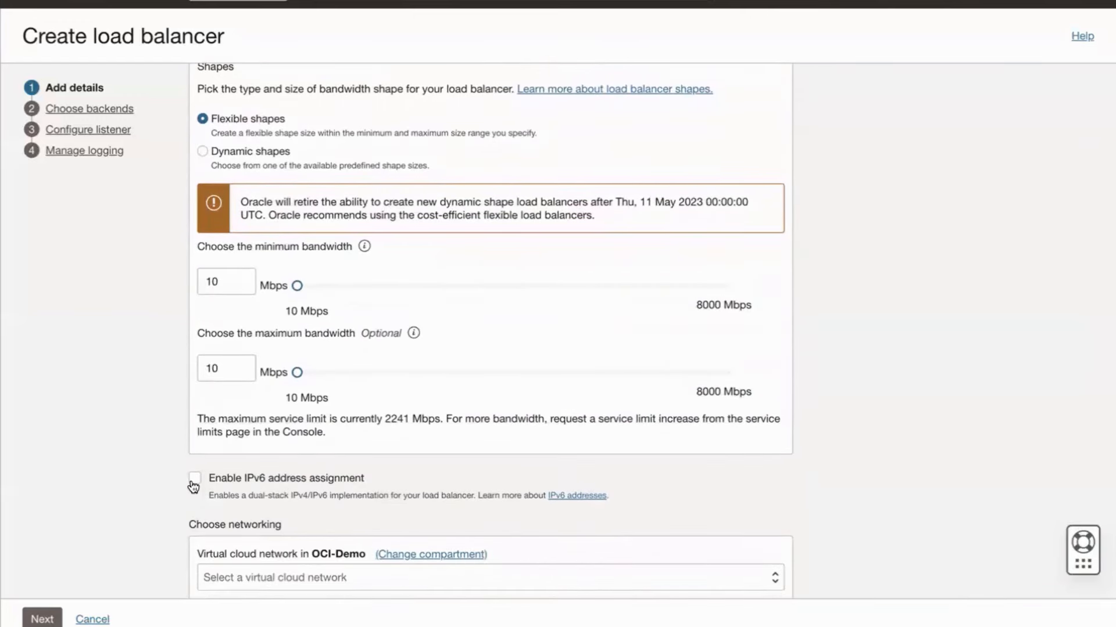
pyautogui.click(195, 480)
# - Place the load balancer in the ipv6DemoVCN virtual cloud network and its public_subnet (regional) subnet
pyautogui.scroll(-2, 278, 482)
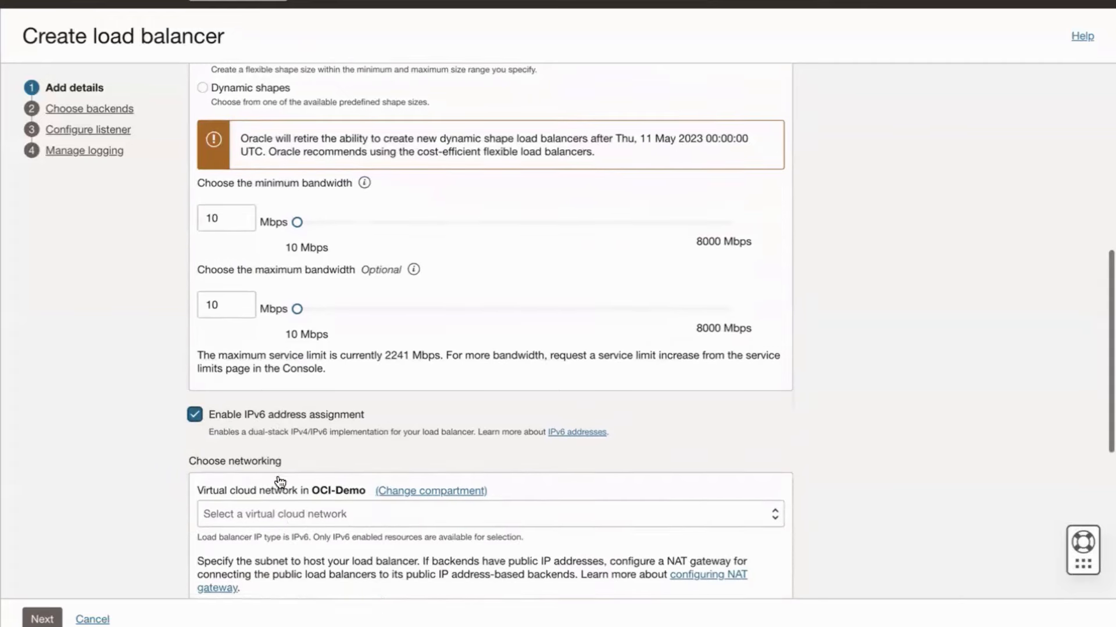
pyautogui.scroll(-3, 279, 481)
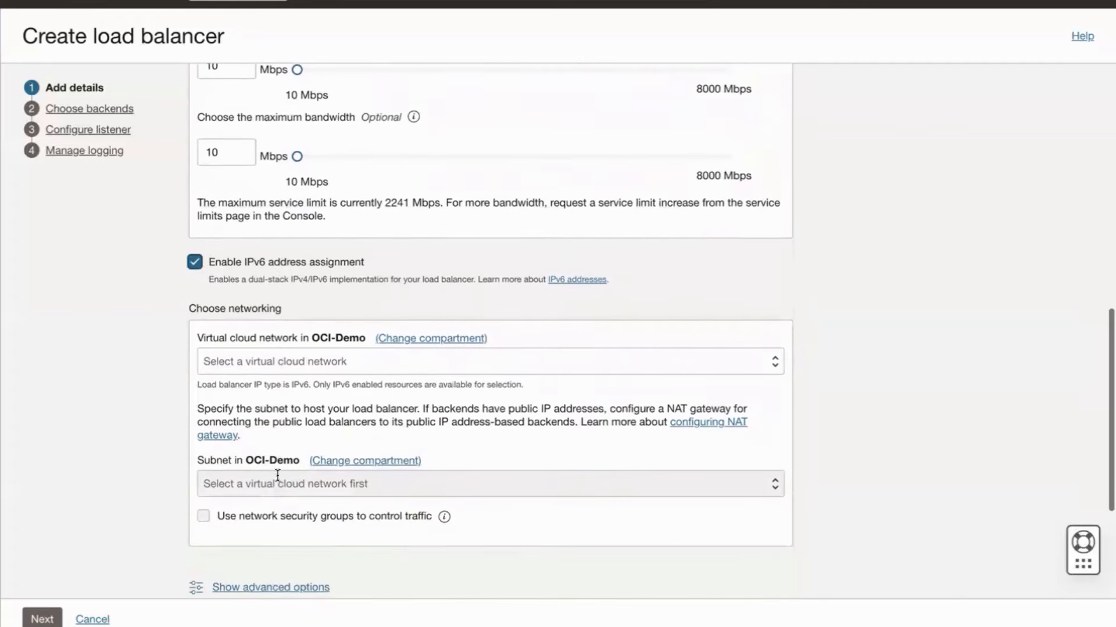
pyautogui.scroll(-2, 278, 475)
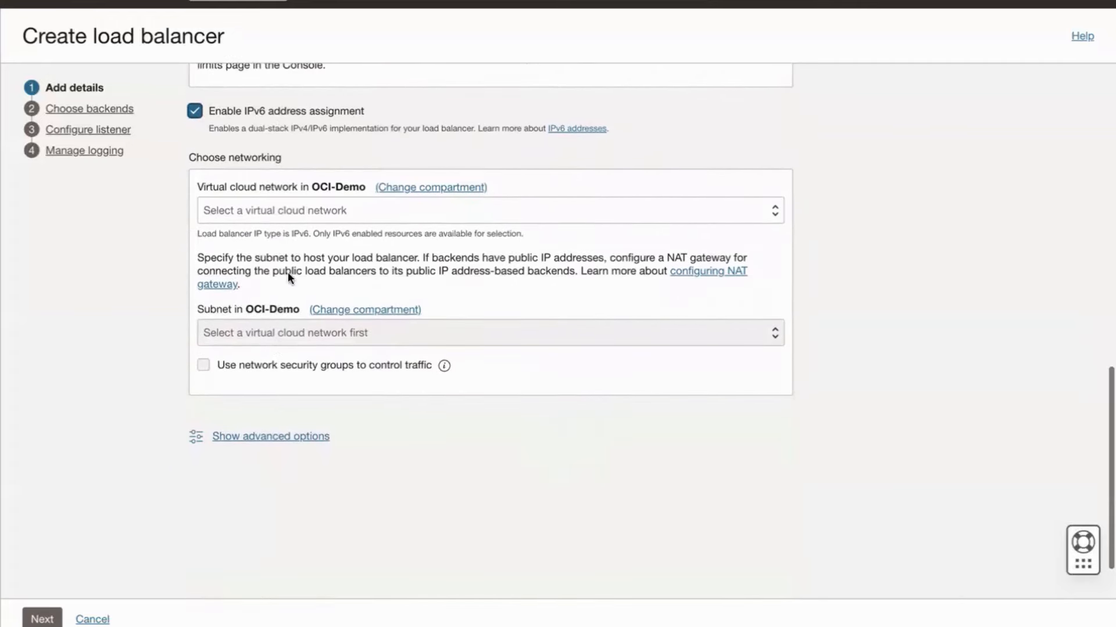
pyautogui.click(299, 209)
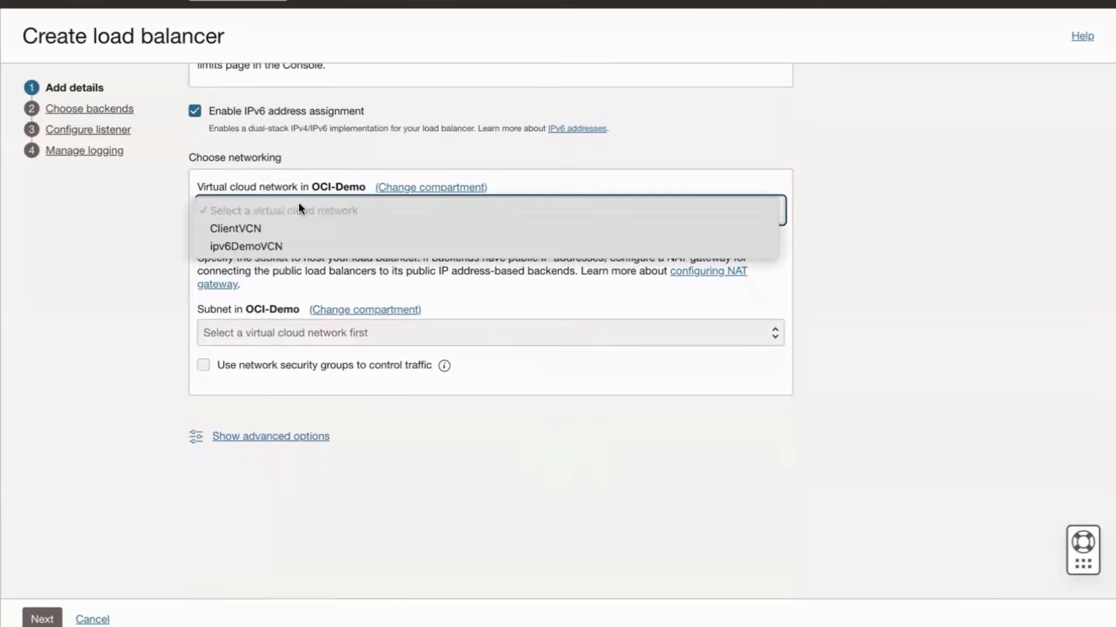
pyautogui.click(265, 247)
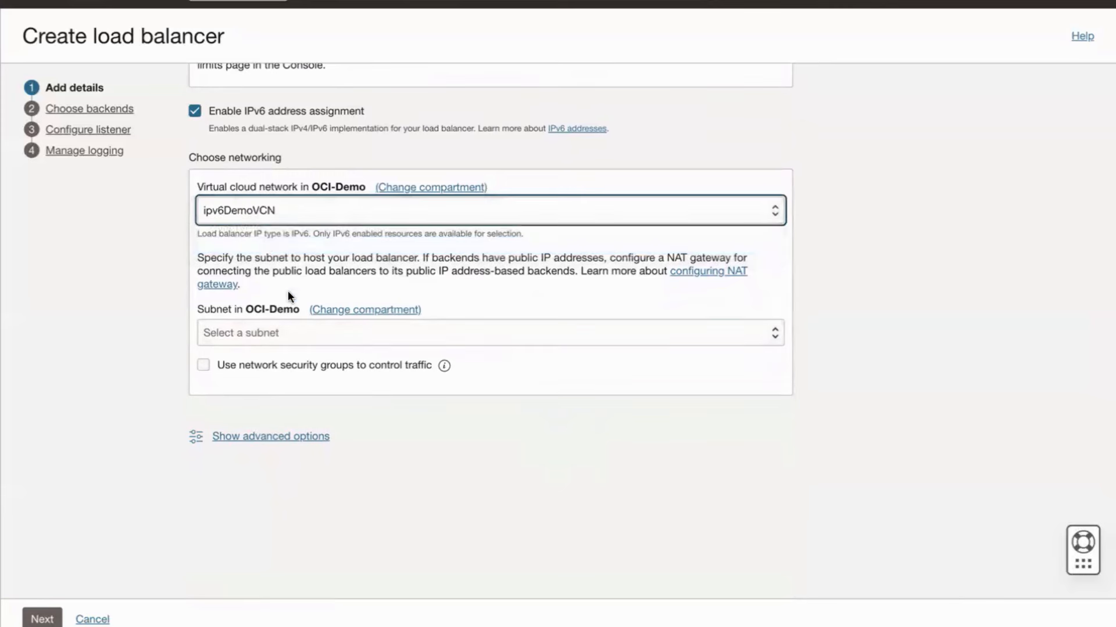
pyautogui.click(275, 328)
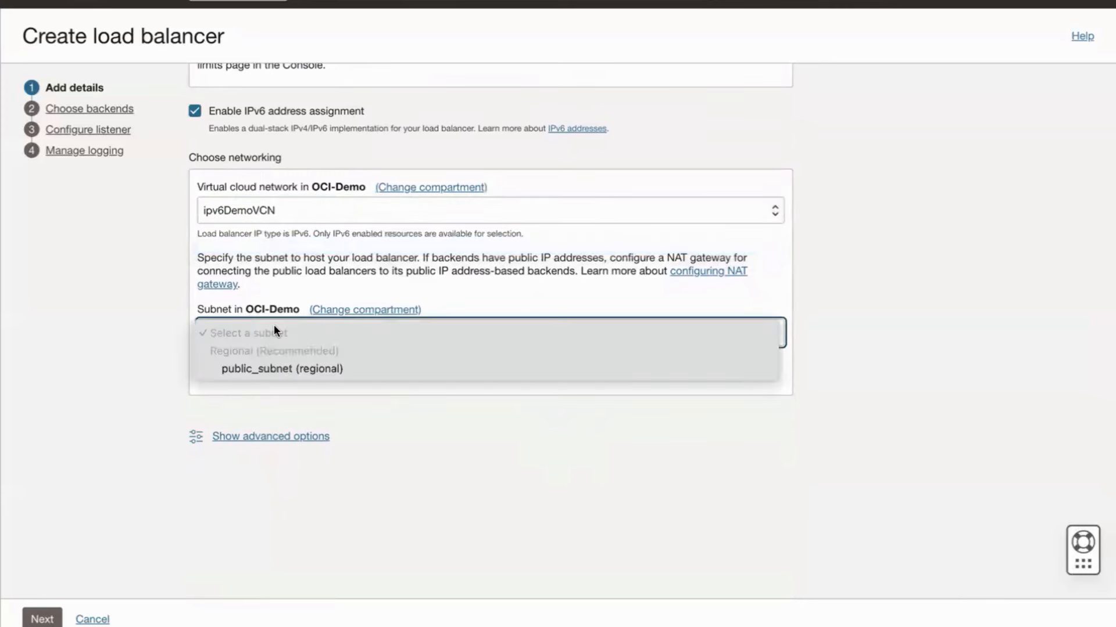
pyautogui.click(267, 364)
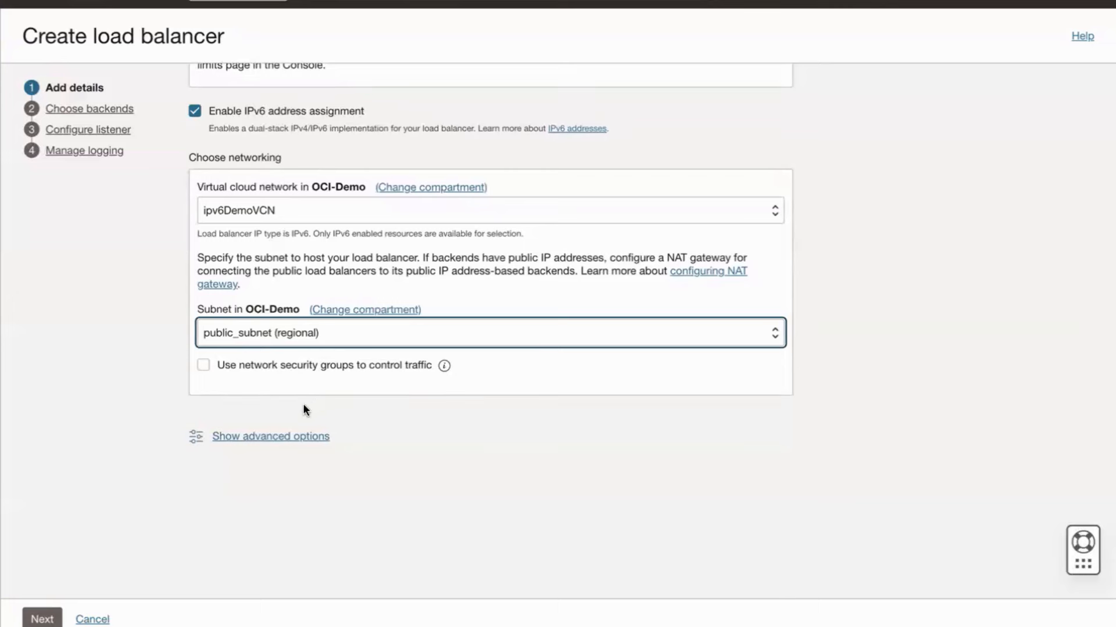
# - Show the load balancer's advanced options and proceed to choosing the backends
pyautogui.click(292, 437)
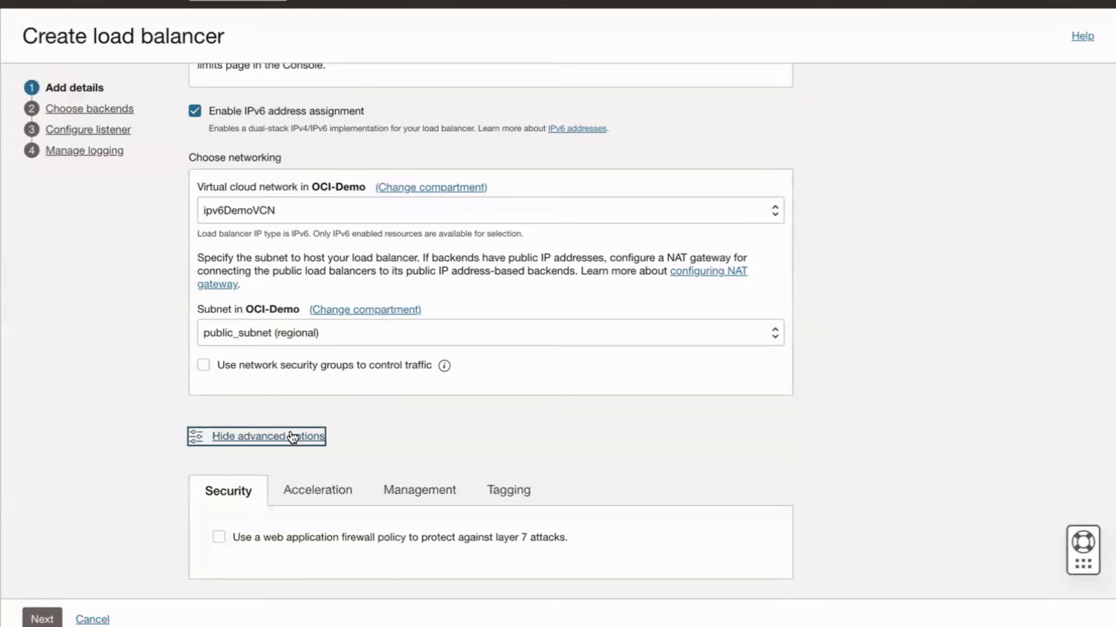
pyautogui.click(134, 490)
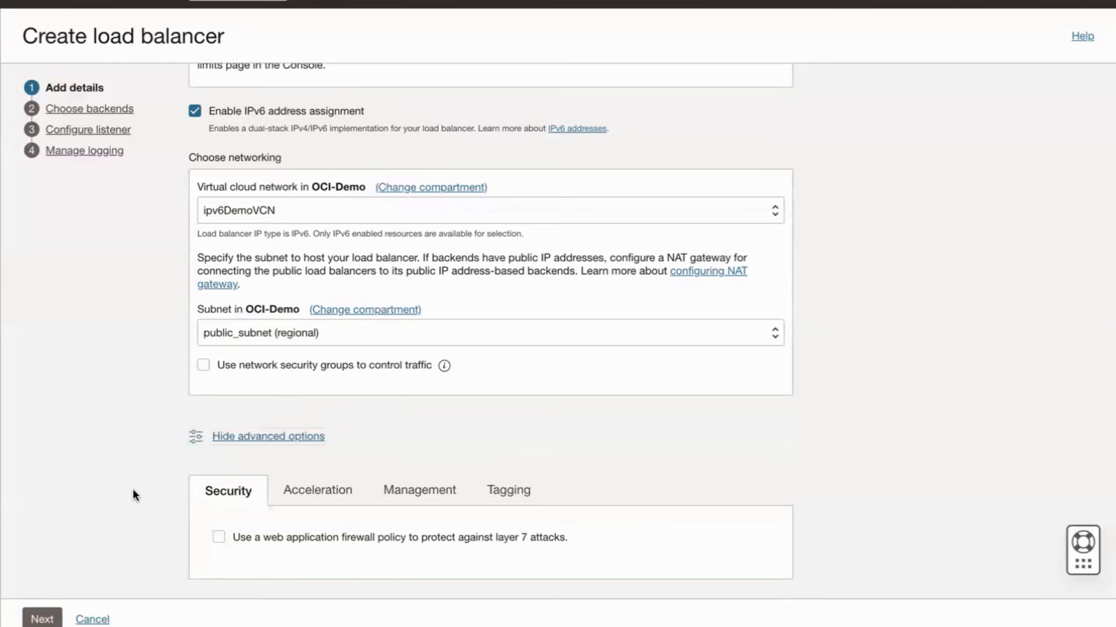
pyautogui.click(43, 620)
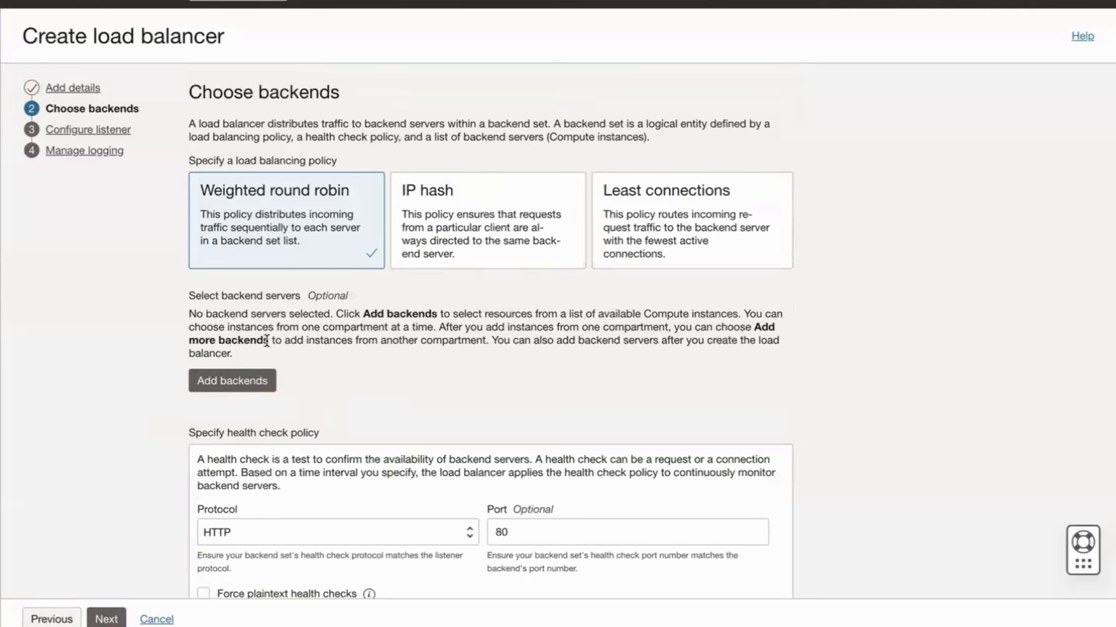
# - Add the Ubuntu and ol8 instances as backend servers and continue to the listener configuration with the default health check policy
pyautogui.click(231, 381)
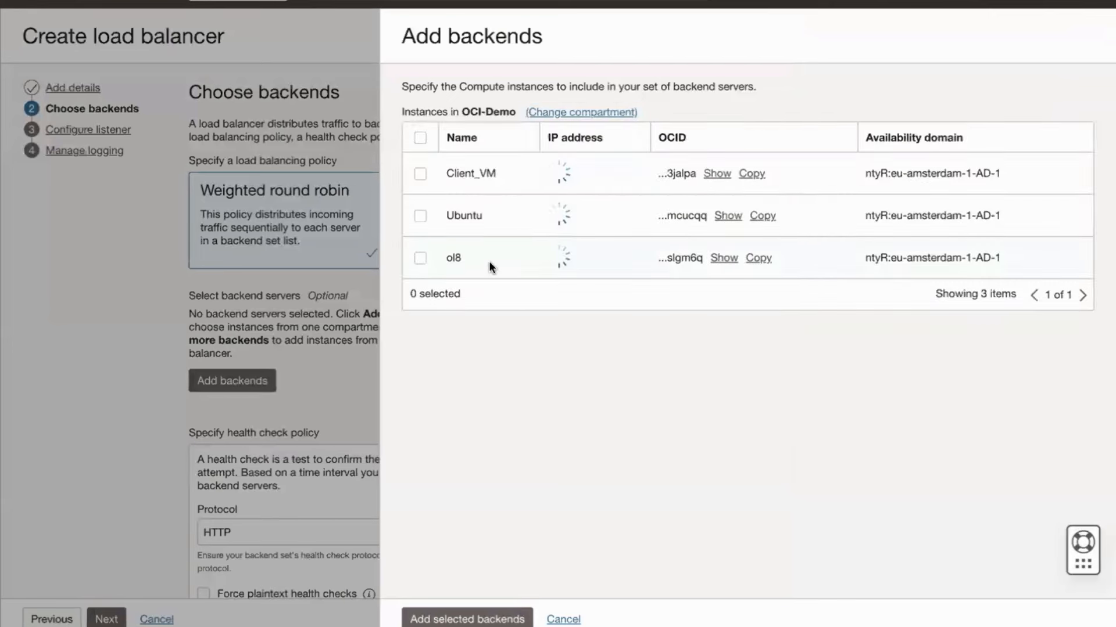
pyautogui.click(421, 220)
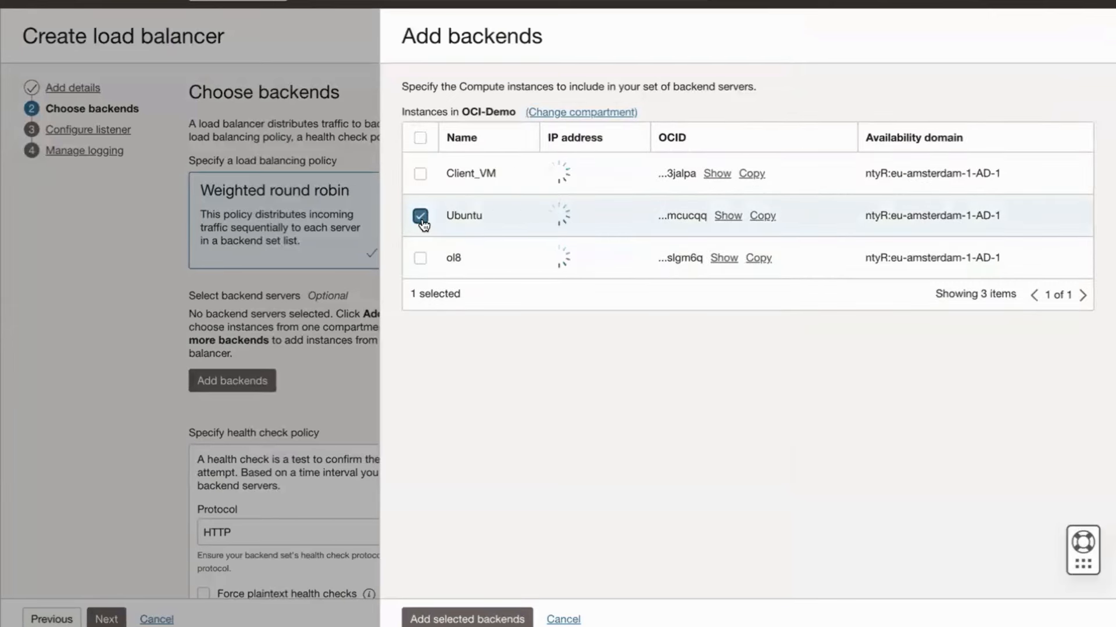
pyautogui.click(420, 232)
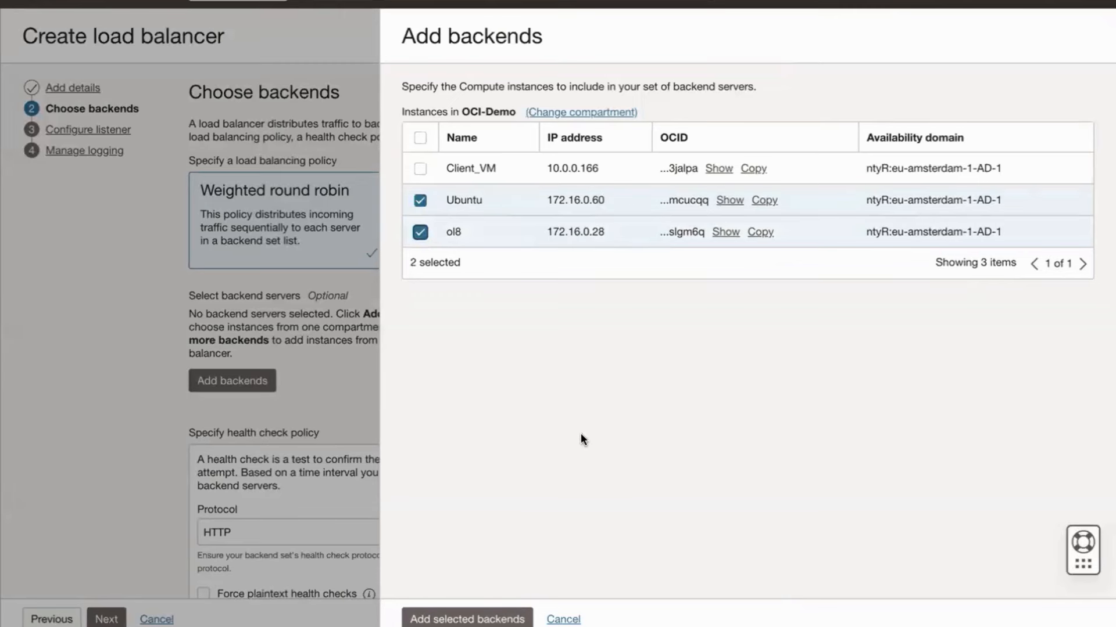
pyautogui.click(467, 619)
pyautogui.scroll(-5, 715, 274)
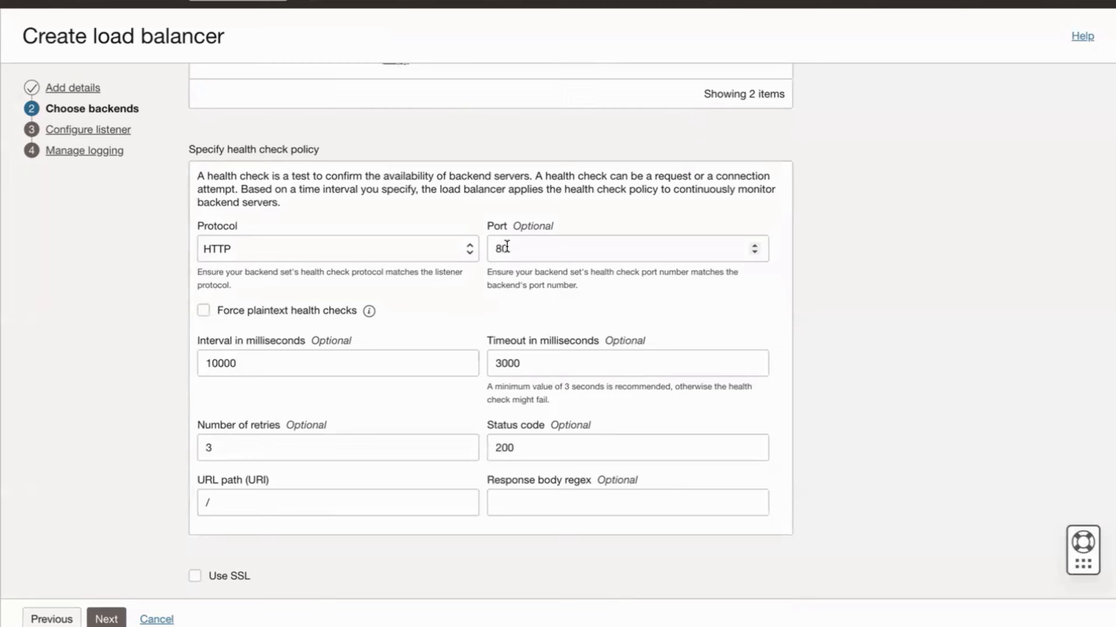
pyautogui.click(103, 620)
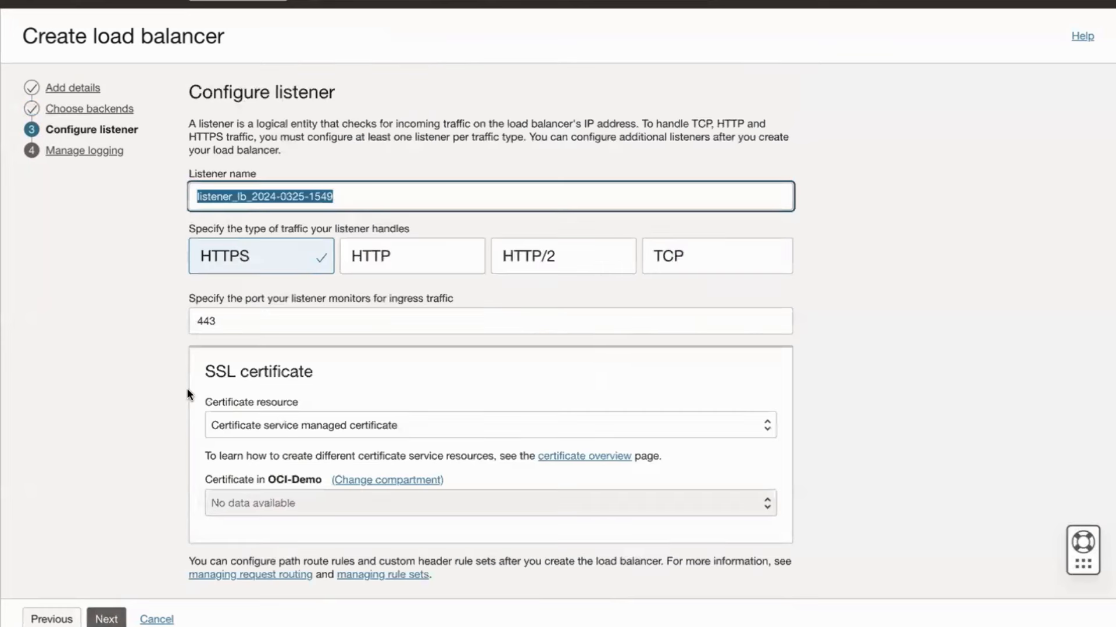
# - Name the listener HTTP_LSNR, set its traffic type to HTTP, and continue to the logging settings
pyautogui.click(374, 265)
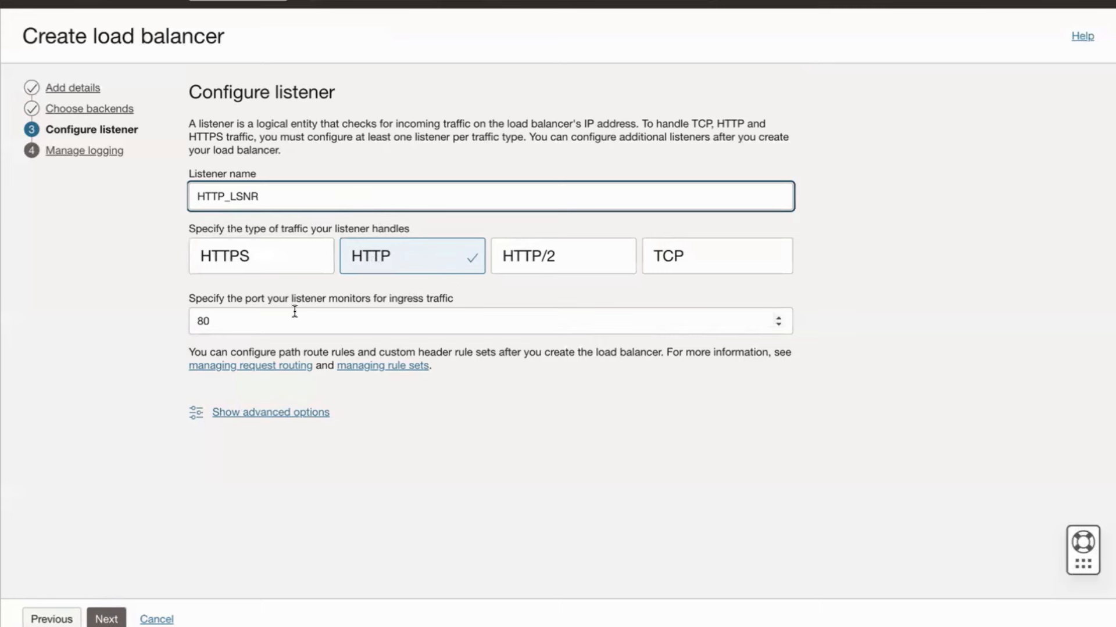
pyautogui.click(372, 265)
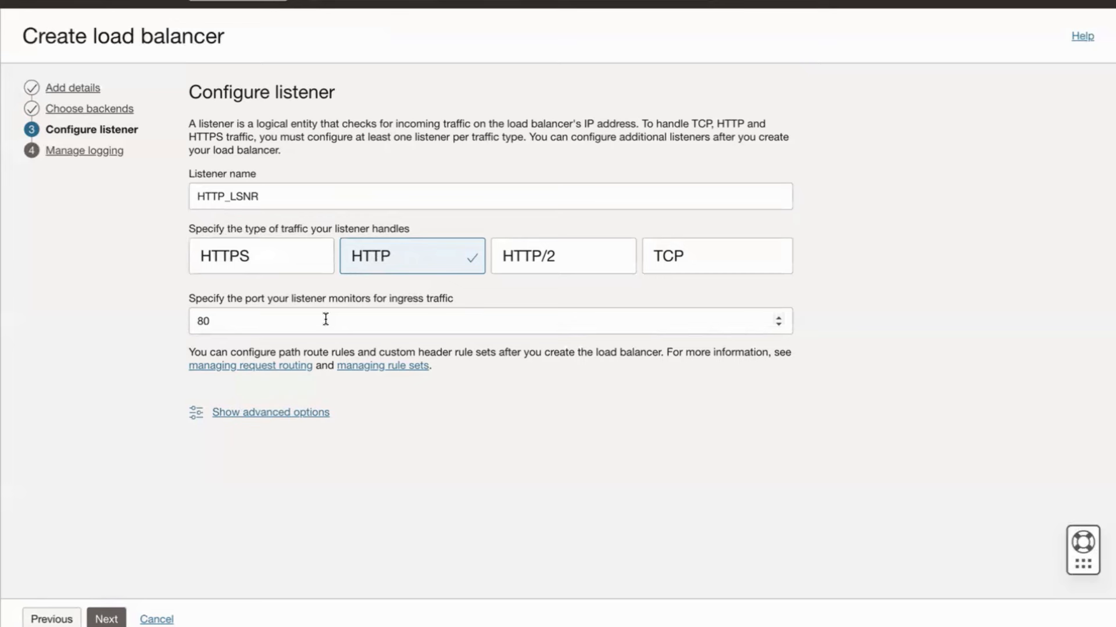
pyautogui.click(281, 412)
pyautogui.scroll(-2, 308, 413)
pyautogui.scroll(-1, 276, 412)
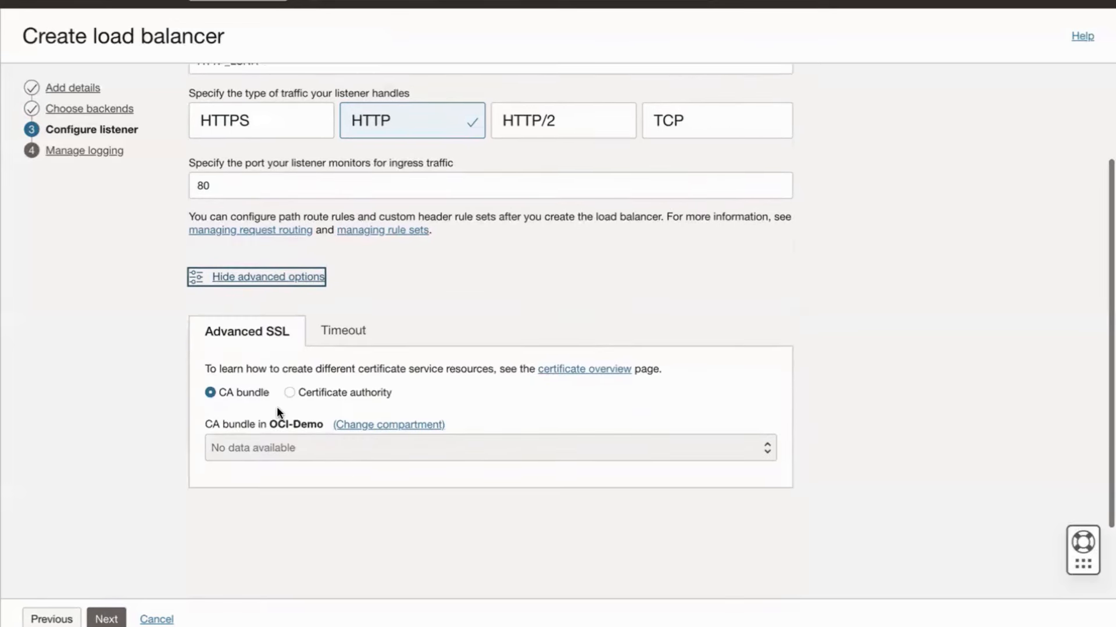
pyautogui.click(306, 279)
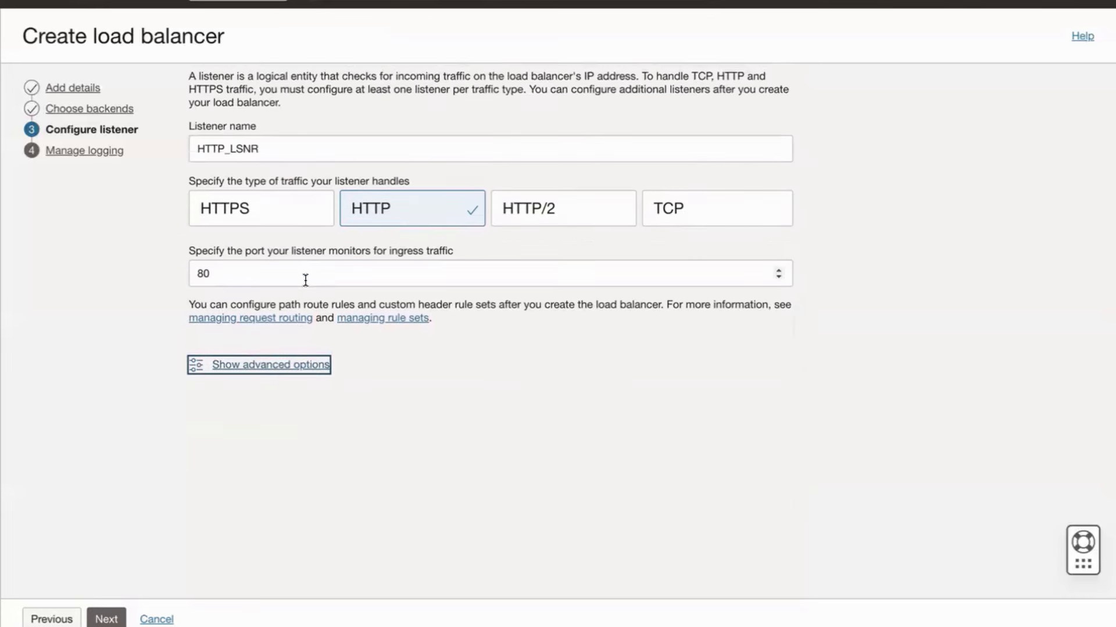
pyautogui.click(106, 619)
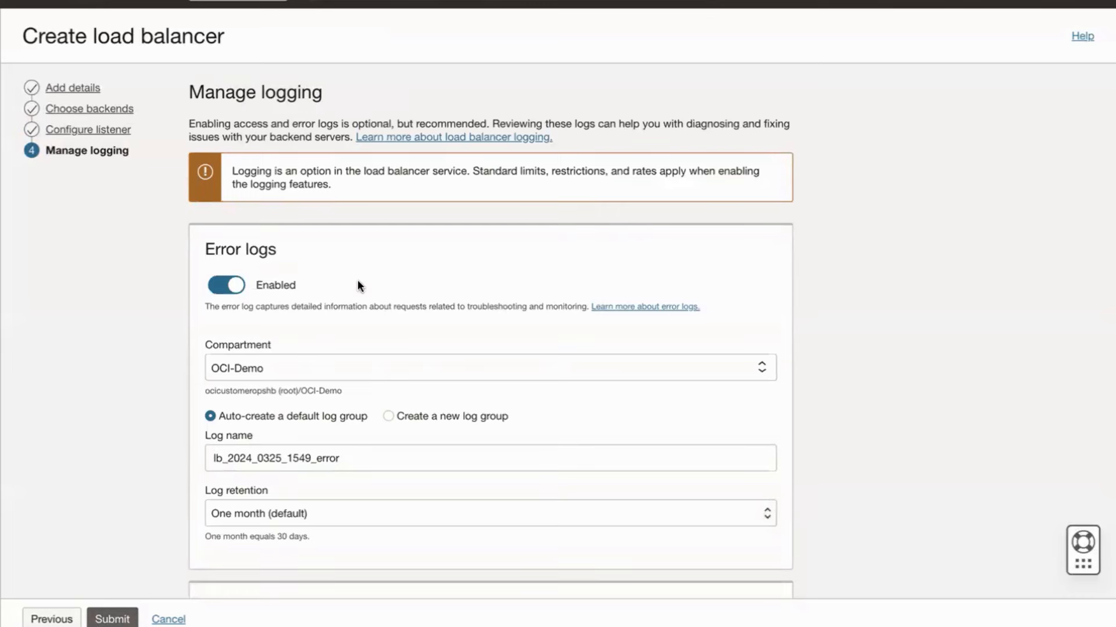
# - Disable error logs for the load balancer and submit its creation
pyautogui.scroll(-1, 358, 285)
pyautogui.scroll(-5, 357, 280)
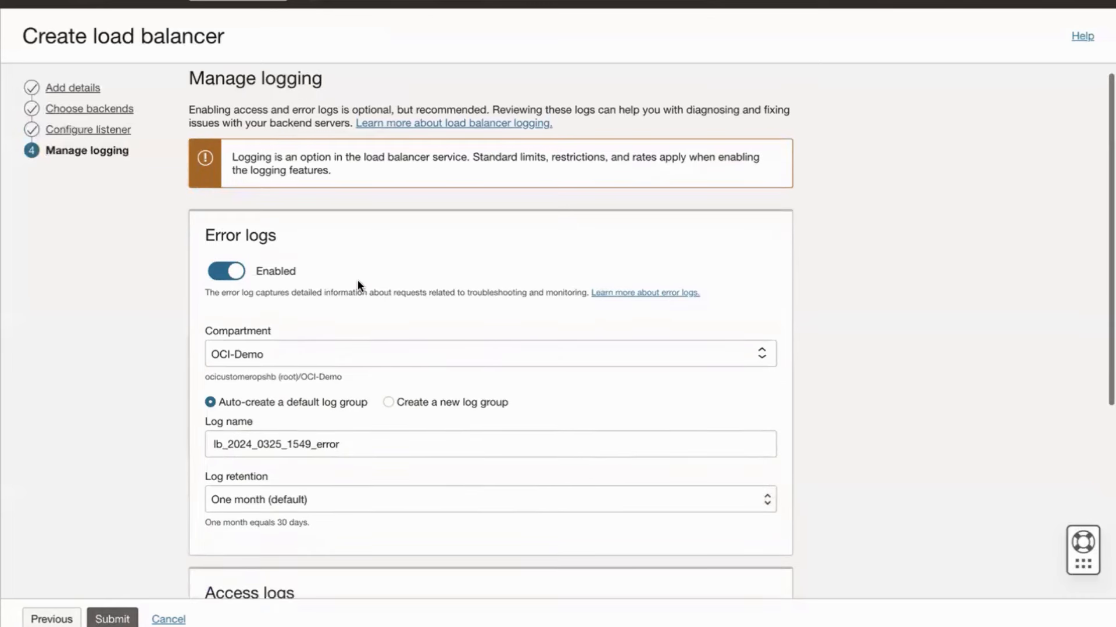
pyautogui.scroll(-7, 359, 287)
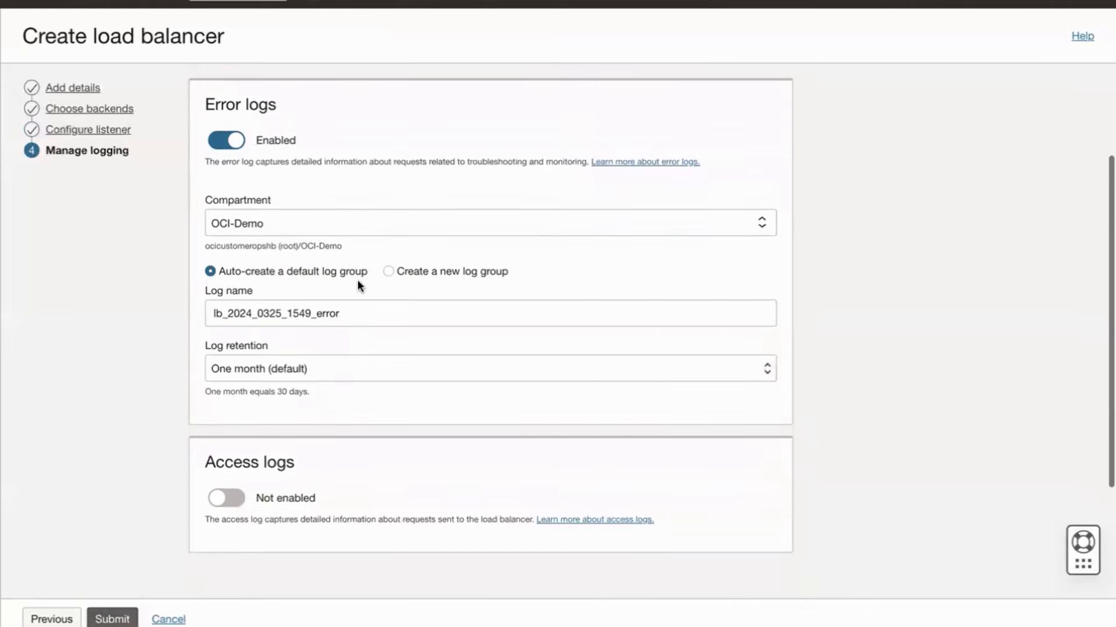
pyautogui.scroll(12, 358, 281)
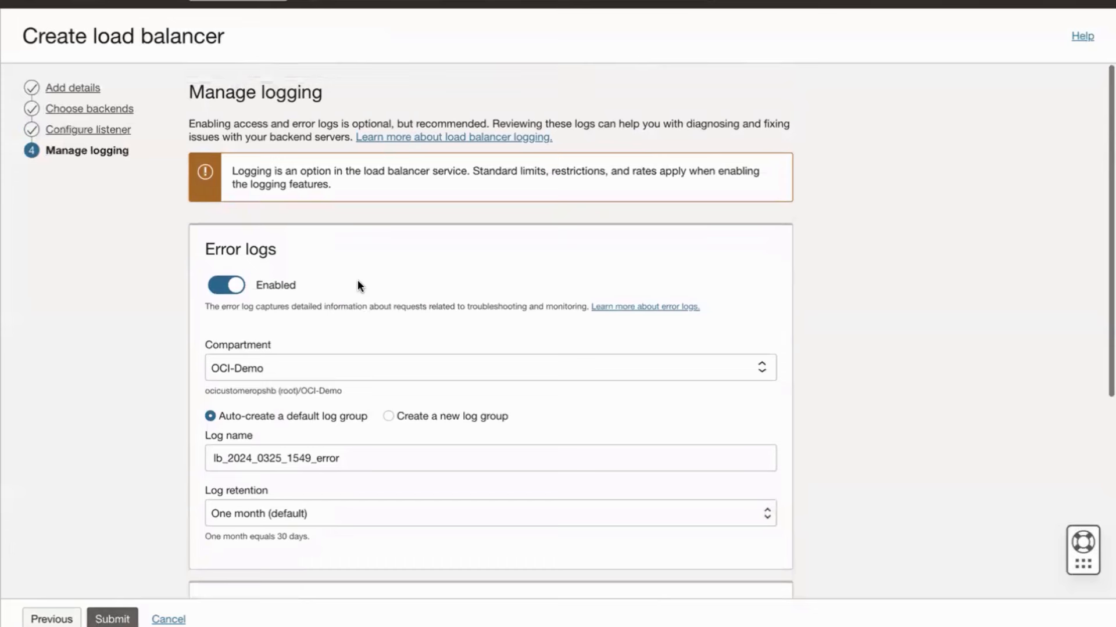
pyautogui.click(234, 285)
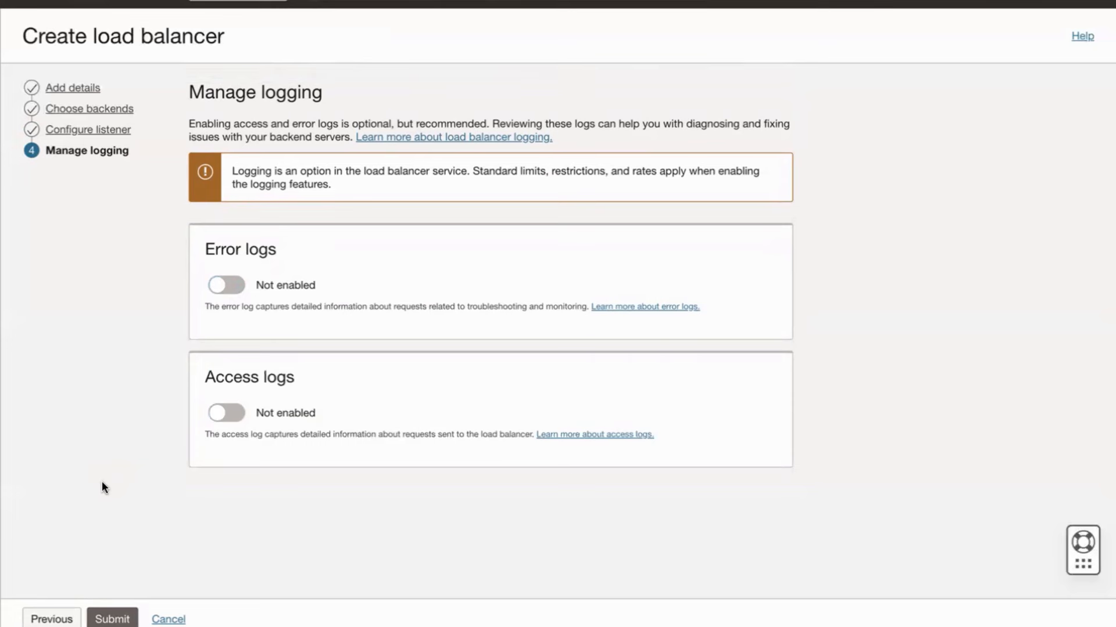
pyautogui.click(112, 618)
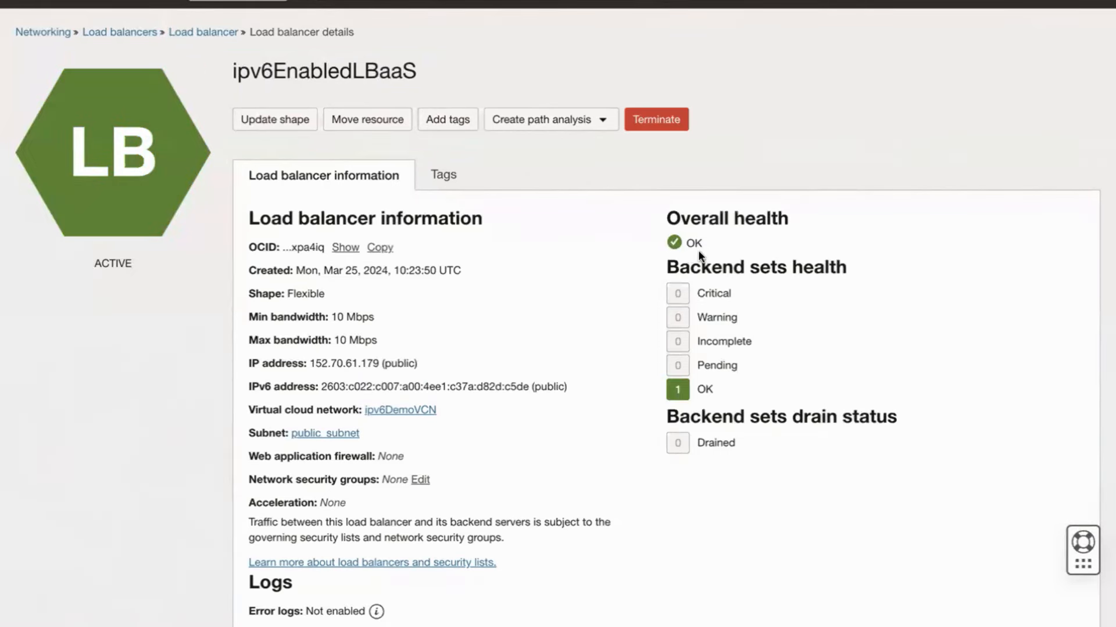
# - Review the details and resources of the ipv6EnabledLBaaS load balancer and the instance details of Client_VM
pyautogui.scroll(-3, 570, 290)
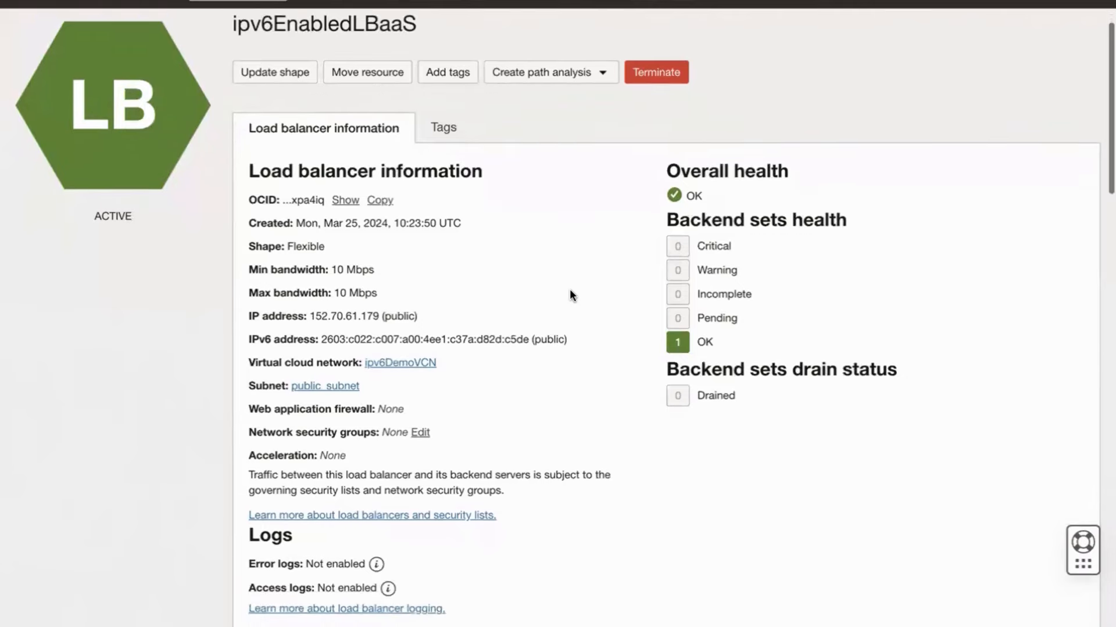
pyautogui.scroll(-5, 569, 288)
pyautogui.click(75, 440)
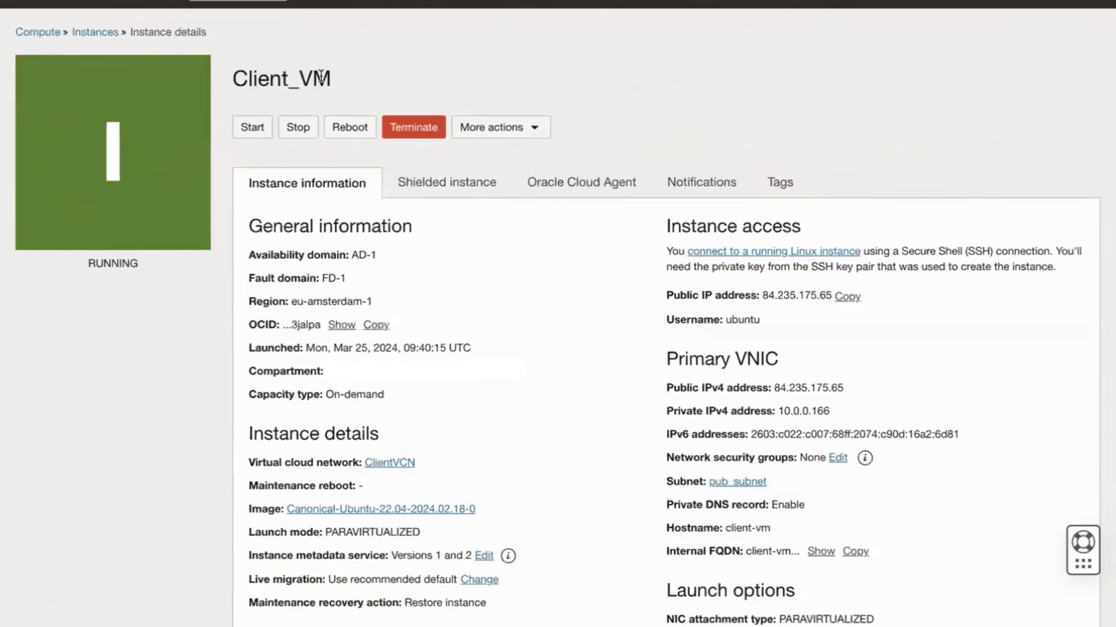
pyautogui.doubleClick(320, 76)
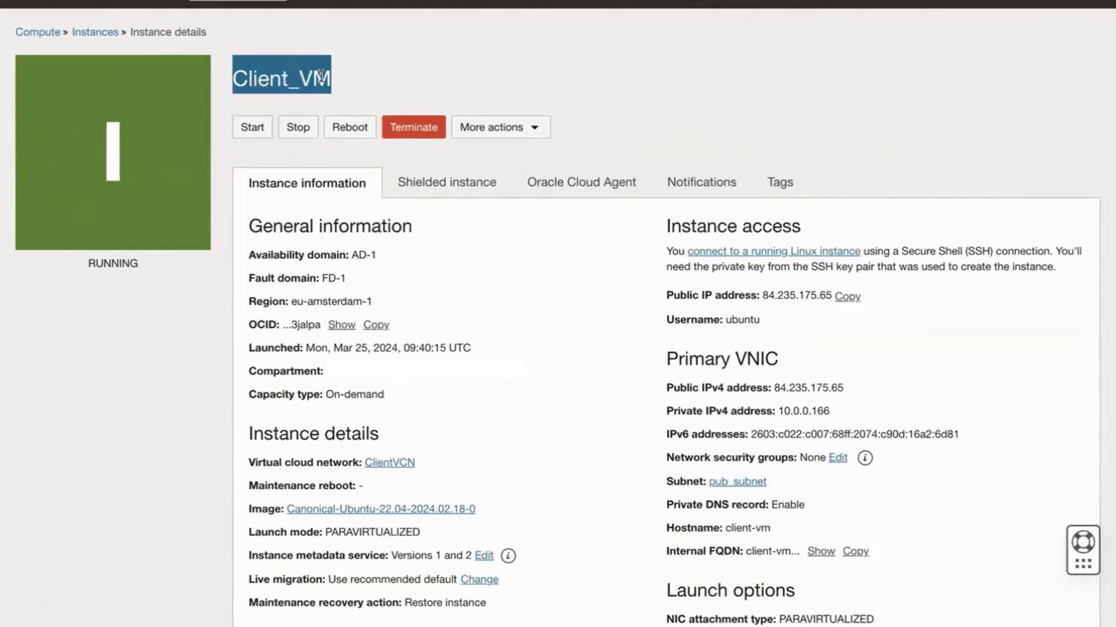
pyautogui.click(403, 67)
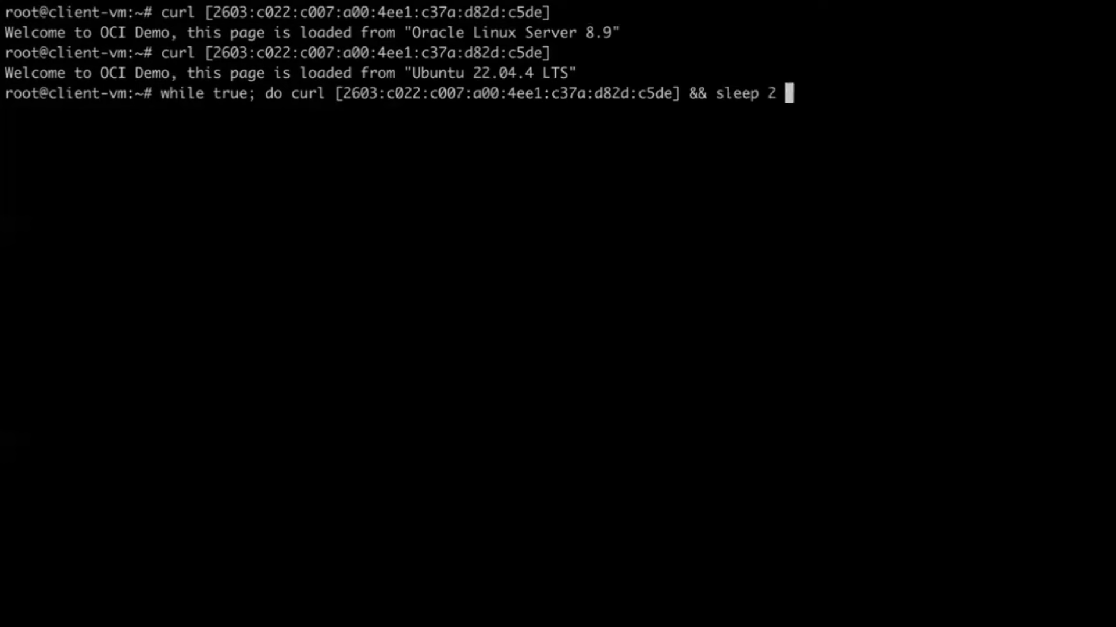
# - In the client VM's terminal, run "while true; do curl [2603:c022:c007:a00:4ee1:c37a:d82d:c5de] && sleep 2; done" on a cleared screen, then stop the loop
pyautogui.write('; done')
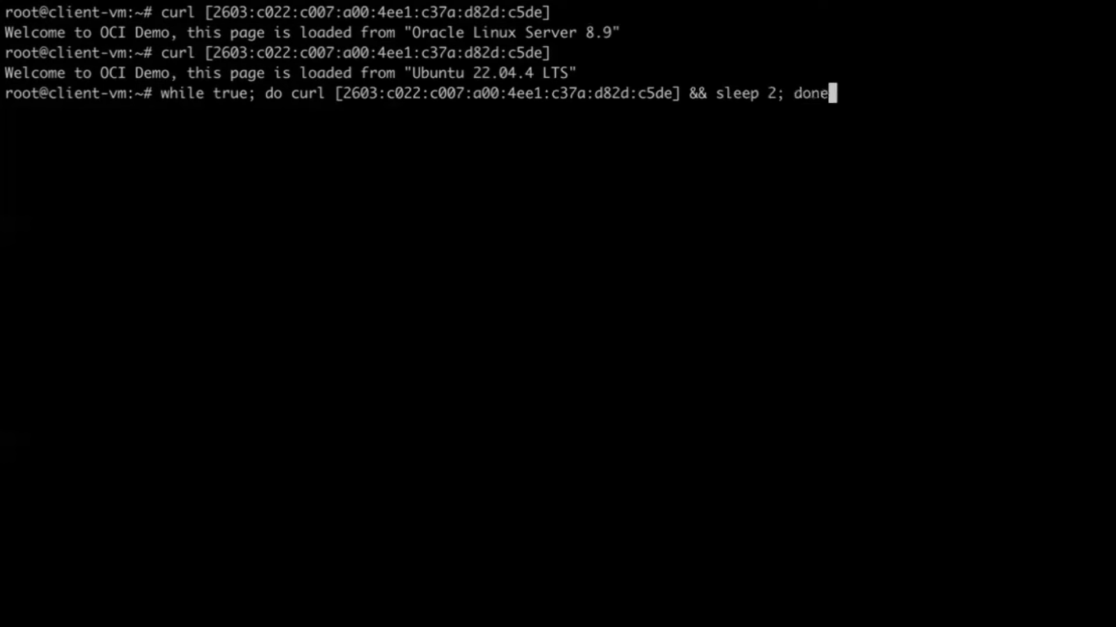
pyautogui.hotkey('ctrl', 'l')
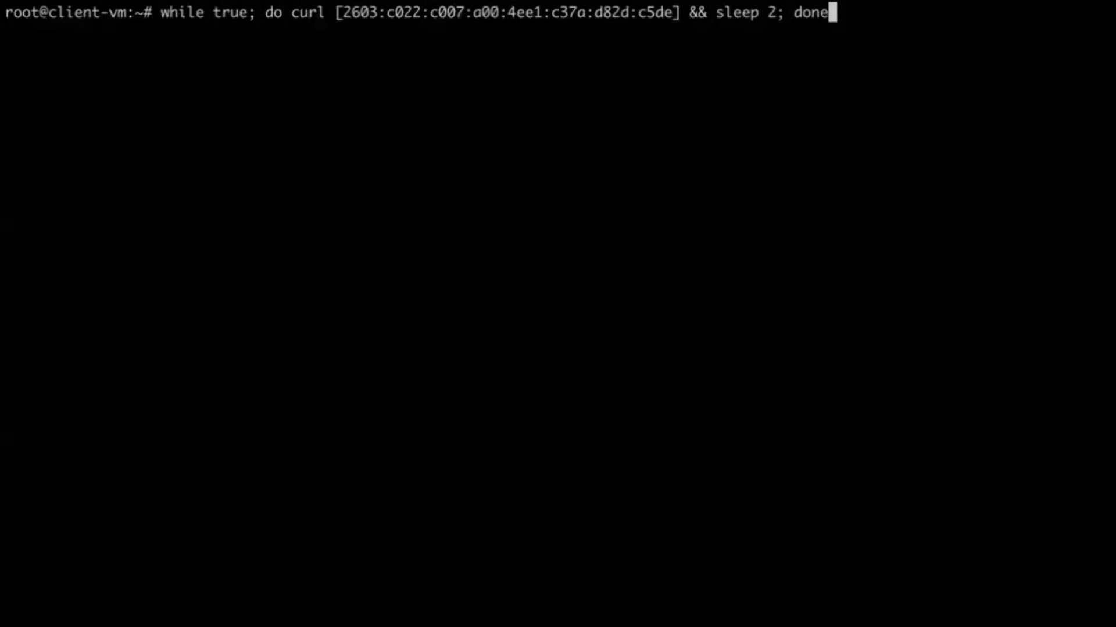
pyautogui.press('Return')
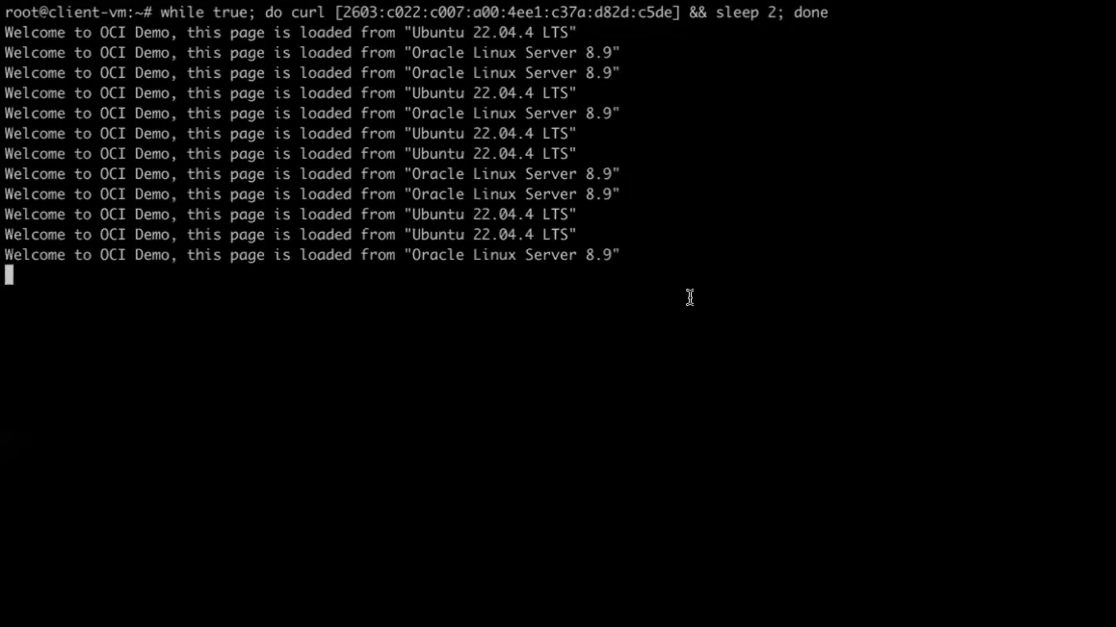
pyautogui.hotkey('ctrl', 'c')
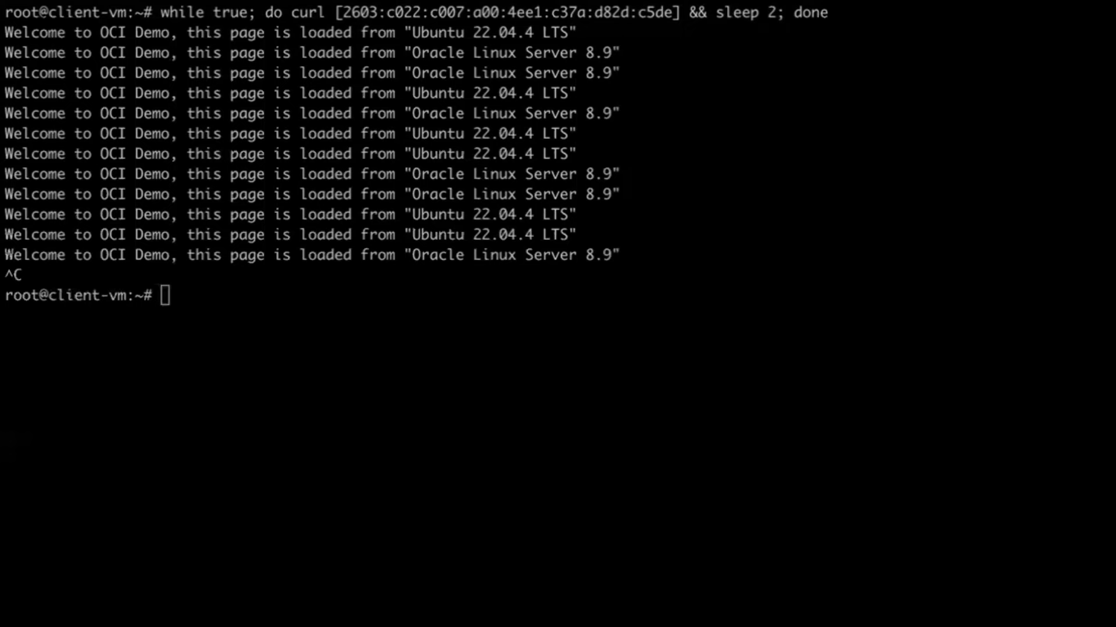